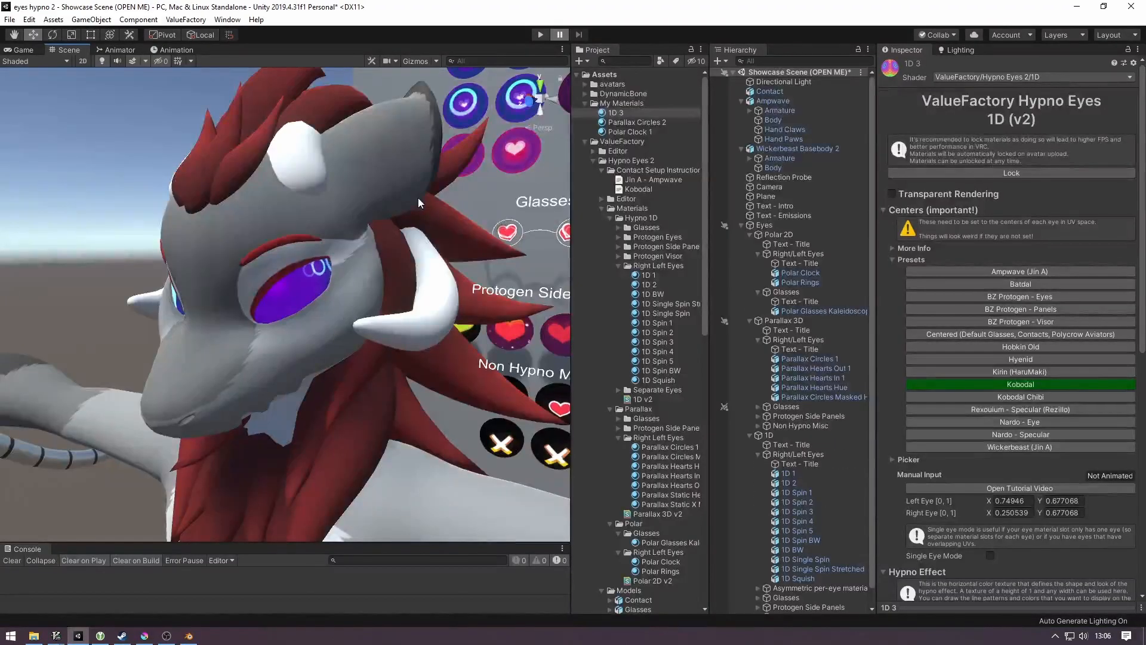
Flip between the 1D 3, Polar Clock 1 and Parallax Circles 2 eye materials to compare their settings.
left_click(629, 115)
left_click(612, 132)
left_click(622, 131)
left_click(624, 113)
left_click(622, 131)
left_click(620, 122)
left_click(620, 113)
left_click(621, 113)
scroll(1050, 258, "down", 10)
scroll(1050, 259, "down", 2)
scroll(965, 288, "up", 3)
Toggle the Parallax Circles 2 material's Distortion Fixes foldout open and closed.
left_click(936, 328)
left_click(945, 329)
left_click(947, 329)
left_click(931, 328)
scroll(916, 352, "up", 6)
scroll(353, 257, "up", 3)
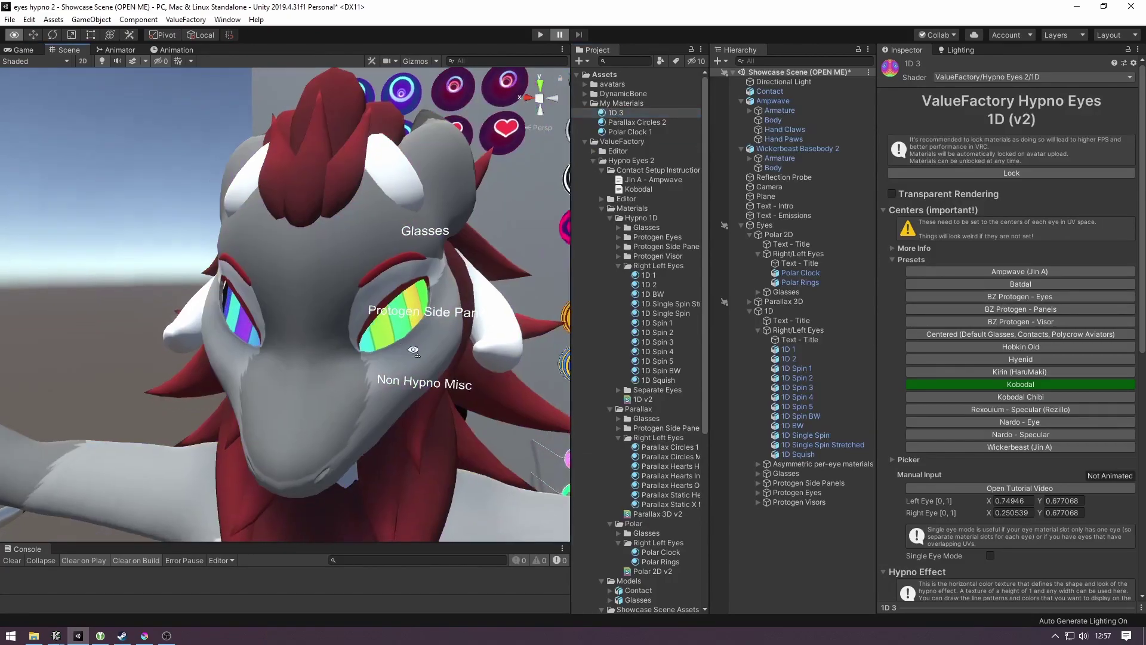
Orbit around the avatar's head for a close frontal view of the eyes.
left_click_drag(286, 304, 197, 269, "alt")
mouse_move(286, 305)
left_mouse_down("alt")
mouse_move(233, 286)
mouse_move(269, 296)
left_mouse_up("alt")
mouse_move(487, 346)
left_mouse_down("alt")
mouse_move(579, 333)
mouse_move(504, 342)
left_mouse_up("alt")
scroll(503, 342, "down", 2)
scroll(501, 341, "down", 2)
scroll(497, 336, "down", 2)
scroll(490, 333, "down", 2)
mouse_move(491, 332)
left_mouse_down("alt")
mouse_move(265, 337)
mouse_move(295, 333)
left_mouse_up("alt")
scroll(265, 337, "up", 4)
Set the 1D 3 material's eye centres to the Wickerbeast (Jin A) preset and check the eyes.
left_click(1020, 446)
left_click_drag(268, 358, 376, 338, "alt")
left_click_drag(378, 292, 279, 257, "alt")
right_click_drag(398, 314, 234, 317, "alt")
Apply the 1D 3 hypno material to the dark Ampwave avatar in the Scene view.
mouse_move(359, 296)
right_mouse_down()
mouse_move(397, 288)
mouse_move(313, 285)
right_mouse_up()
right_click_drag(358, 284, 380, 285)
left_click_drag(641, 117, 359, 305)
mouse_move(358, 270)
right_mouse_down()
mouse_move(209, 412)
mouse_move(7, 324)
mouse_move(231, 265)
mouse_move(596, 268)
right_mouse_up()
Set the eye centres to the Ampwave (Jin A) preset and inspect the head from front and side.
left_click(1024, 268)
mouse_move(269, 287)
right_mouse_down()
mouse_move(233, 309)
mouse_move(137, 301)
mouse_move(403, 234)
right_mouse_up()
right_click_drag(260, 347, 416, 347)
right_click_drag(322, 332, 265, 333)
mouse_move(270, 328)
right_mouse_down()
mouse_move(297, 367)
mouse_move(781, 367)
right_mouse_up()
mouse_move(289, 374)
right_mouse_down()
mouse_move(327, 308)
mouse_move(520, 340)
right_mouse_up()
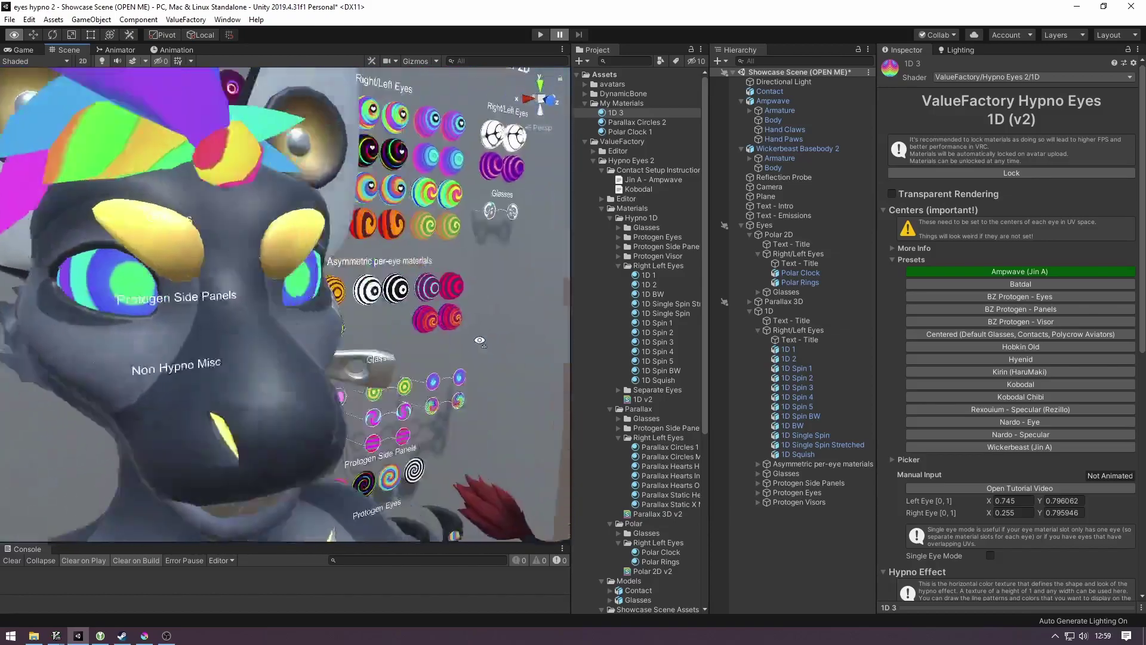
right_click_drag(479, 341, 303, 340)
right_click_drag(303, 341, 356, 329)
right_click_drag(356, 329, 682, 193)
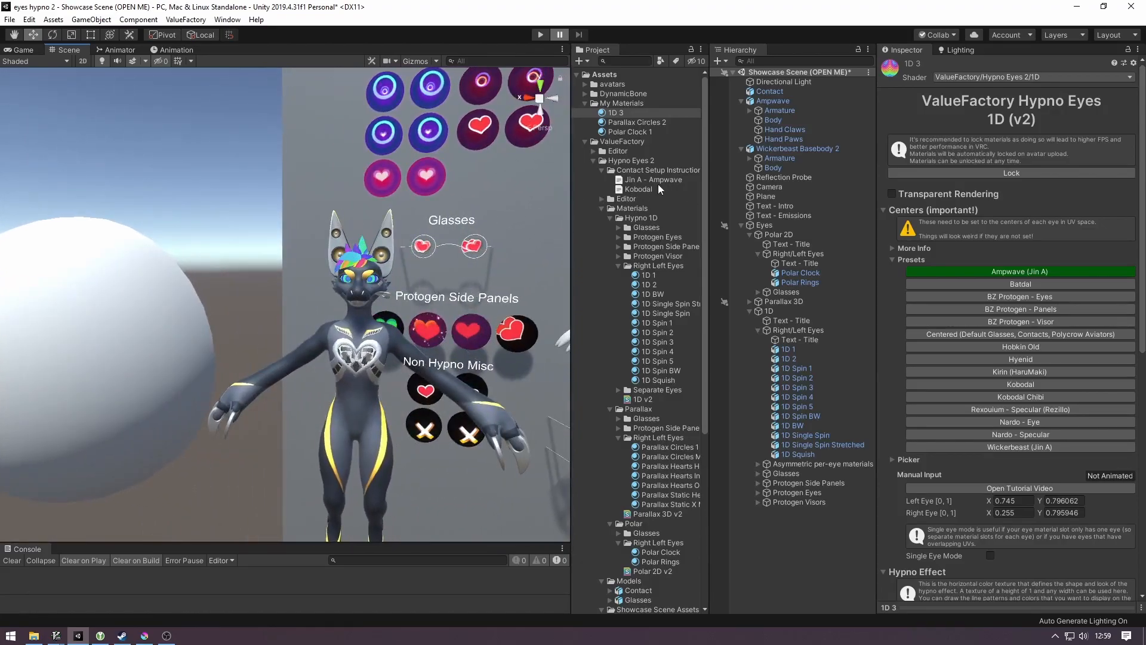
Apply the striped hypno material to the white sphere beside the avatar.
mouse_move(376, 269)
right_mouse_down()
mouse_move(320, 258)
mouse_move(365, 253)
right_mouse_up()
mouse_move(366, 254)
right_mouse_down()
mouse_move(339, 178)
mouse_move(460, 280)
mouse_move(403, 304)
right_mouse_up()
left_click_drag(616, 113, 339, 324)
mouse_move(339, 324)
right_mouse_down()
mouse_move(301, 247)
mouse_move(608, 252)
right_mouse_up()
Try the Centered eye-centres preset, then undo it with Ctrl+Z.
left_click(970, 334)
mouse_move(385, 269)
right_mouse_down()
mouse_move(190, 340)
mouse_move(303, 323)
mouse_move(280, 324)
mouse_move(505, 330)
mouse_move(271, 302)
right_mouse_up()
key("ctrl+z")
Restore the Wickerbeast (Jin A) centres, then show Polar Clock 1's Overlay Texture settings.
left_click(1020, 447)
scroll(1016, 338, "down", 5)
scroll(1017, 339, "down", 4)
scroll(1014, 354, "down", 1)
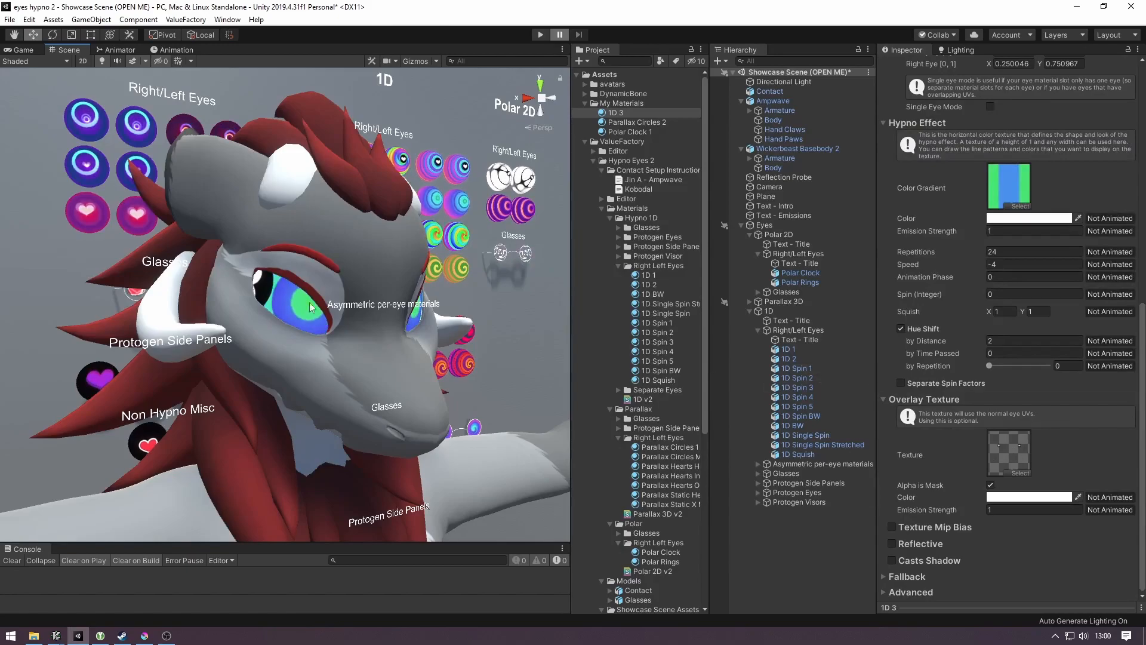
scroll(263, 271, "up", 2)
scroll(268, 263, "up", 3)
scroll(273, 260, "up", 2)
left_click_drag(278, 257, 262, 310, "alt")
left_click(634, 133)
left_click(932, 474)
scroll(1036, 529, "down", 3)
left_click(627, 122)
scroll(1003, 331, "up", 3)
scroll(1016, 225, "down", 3)
left_click(940, 526)
scroll(1012, 556, "down", 3)
scroll(993, 254, "up", 8)
left_click(627, 113)
left_click(635, 132)
left_click(626, 113)
scroll(920, 267, "down", 8)
mouse_move(269, 295)
right_mouse_down()
mouse_move(231, 283)
mouse_move(514, 353)
mouse_move(531, 319)
mouse_move(510, 331)
right_mouse_up()
scroll(1013, 459, "down", 3)
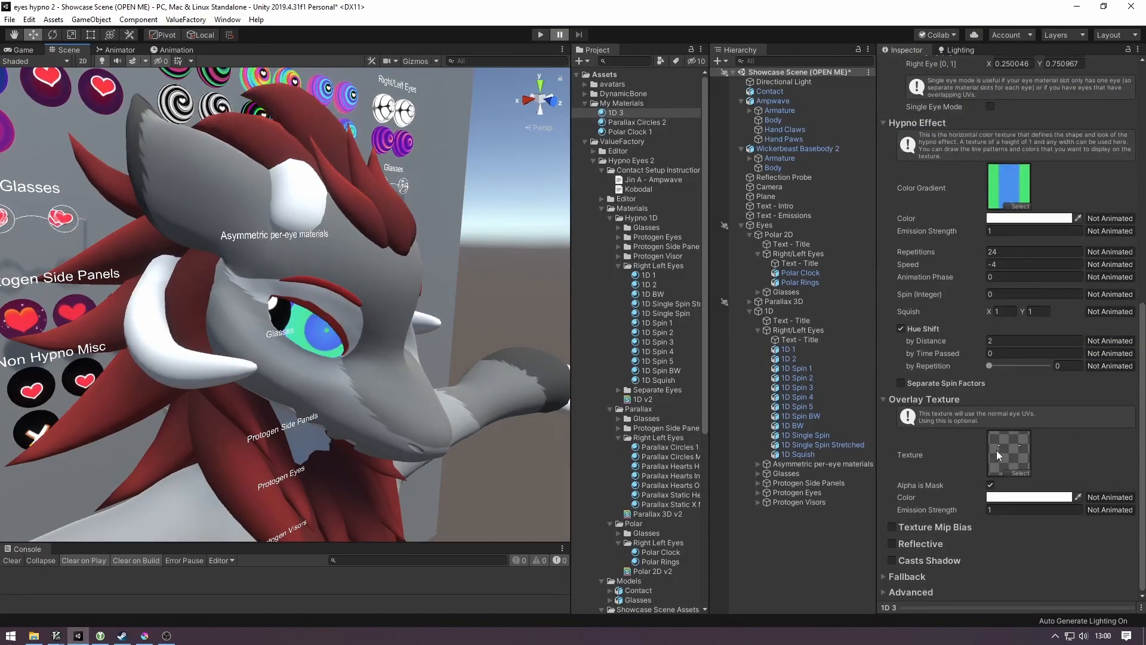
right_click_drag(502, 421, 655, 358)
left_click(1000, 453)
right_click_drag(255, 339, 269, 342)
Select the Eyeballs model and the Kobodal folder while orbiting around the head.
left_click(577, 356)
mouse_move(562, 354)
right_mouse_down()
mouse_move(438, 338)
mouse_move(397, 346)
right_mouse_up()
right_click_drag(425, 361, 518, 406)
left_click(654, 470)
left_click_drag(384, 394, 342, 367, "alt")
scroll(633, 123, "up", 5)
Drop the 1D 3 material from My Materials onto the avatar's eye and pull back to check it.
mouse_move(618, 112)
left_mouse_down()
mouse_move(380, 330)
mouse_move(289, 259)
mouse_move(641, 148)
left_mouse_up()
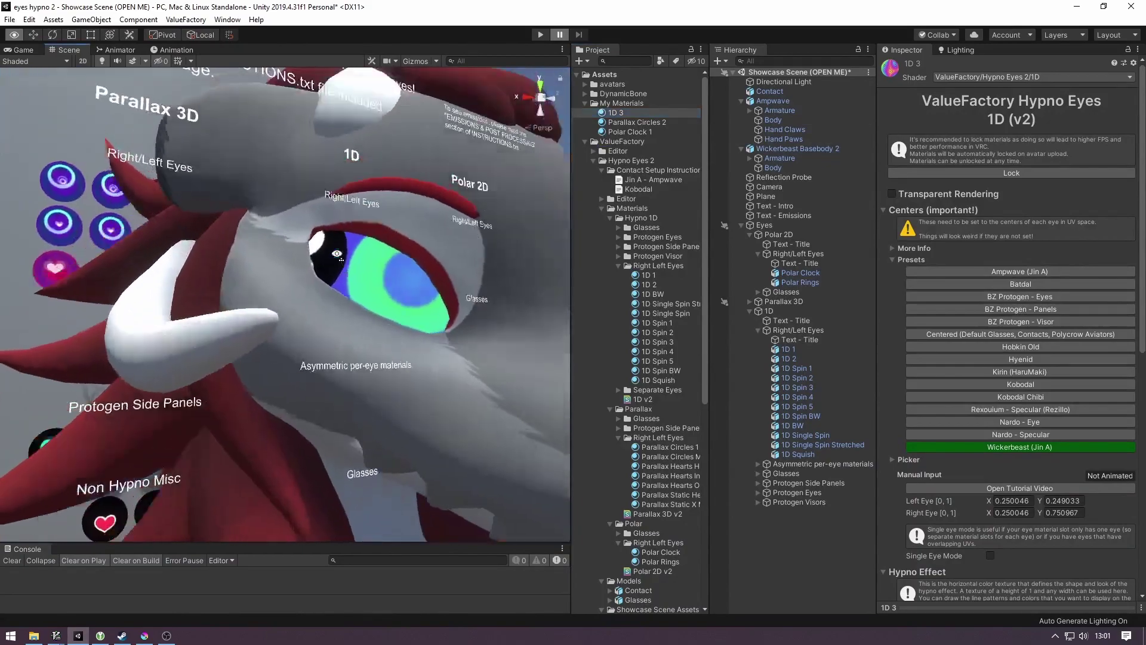
scroll(386, 313, "down", 5)
mouse_move(387, 314)
left_mouse_down("alt")
mouse_move(276, 330)
mouse_move(222, 293)
mouse_move(167, 296)
left_mouse_up("alt")
mouse_move(168, 295)
right_mouse_down()
mouse_move(157, 311)
mouse_move(175, 300)
right_mouse_up()
scroll(993, 363, "down", 5)
scroll(995, 340, "down", 7)
scroll(1027, 246, "up", 3)
scroll(1028, 247, "up", 2)
Collapse Centers, select Parallax Circles 2 and expand its Parallax Background section.
left_click(916, 105)
left_click(633, 123)
scroll(938, 447, "down", 5)
left_click(955, 385)
scroll(954, 386, "down", 3)
scroll(1019, 352, "down", 2)
left_click_drag(295, 296, 341, 302, "alt")
Ping the 1D 3 Color Gradient texture, view Horizontal Gradient 30 in IrfanView and close it.
left_click(623, 121)
scroll(1023, 376, "down", 5)
left_click(661, 114)
left_click(1025, 186)
double_click(663, 609)
scroll(260, 248, "up", 1)
left_click(374, 9)
scroll(664, 285, "up", 3)
scroll(652, 212, "up", 4)
scroll(660, 217, "up", 3)
Reselect 1D 3, move in on the face and locate the horizontal gradient texture in the assets.
left_click(642, 115)
left_click_drag(449, 180, 564, 117, "alt")
mouse_move(332, 302)
left_mouse_down("alt")
mouse_move(319, 275)
mouse_move(286, 296)
left_mouse_up("alt")
left_click(1009, 288)
scroll(511, 522, "down", 6)
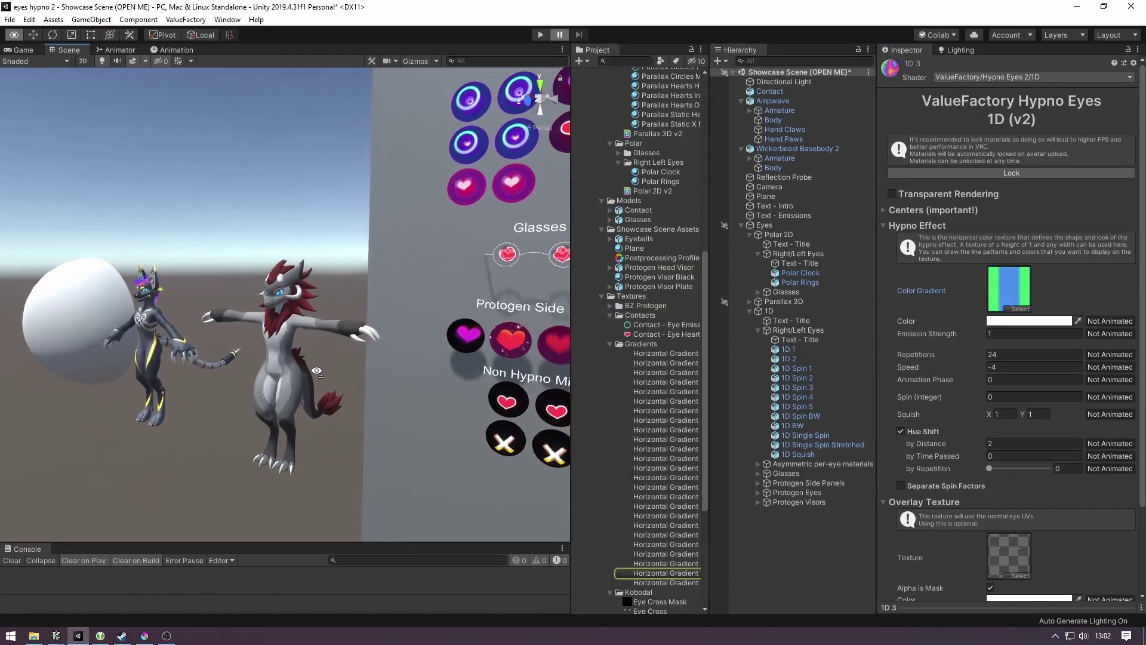
scroll(315, 362, "up", 5)
scroll(315, 363, "up", 5)
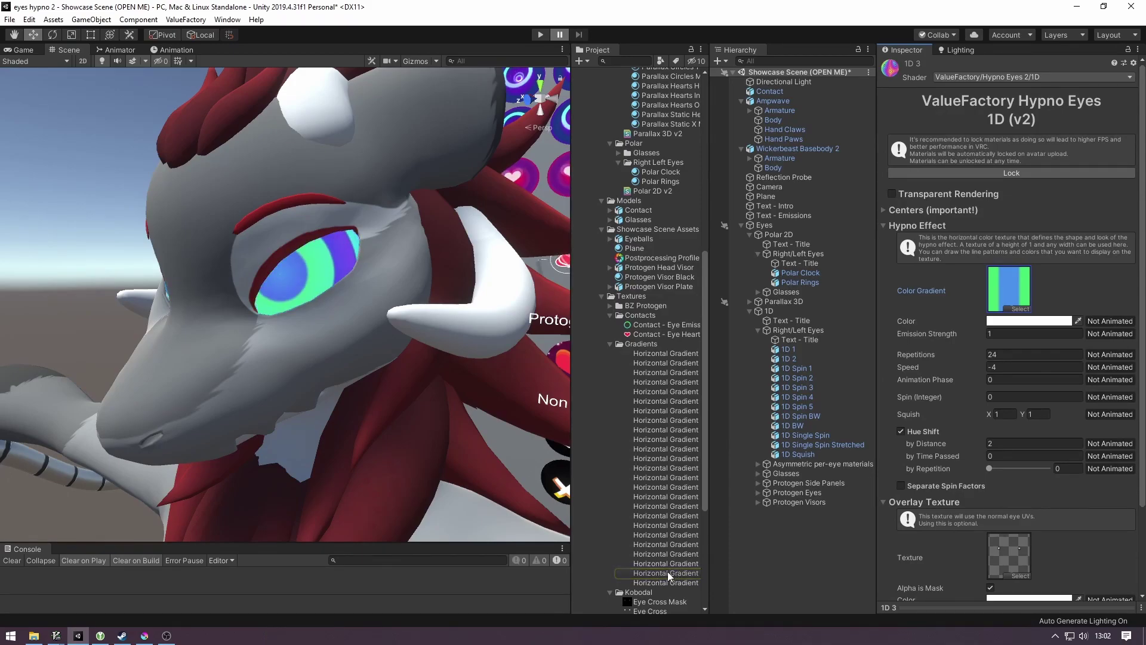
Drag the Horizontal Gradient 30 PNG into Krita as a new document and pan the strip into view.
left_click_drag(667, 571, 629, 402)
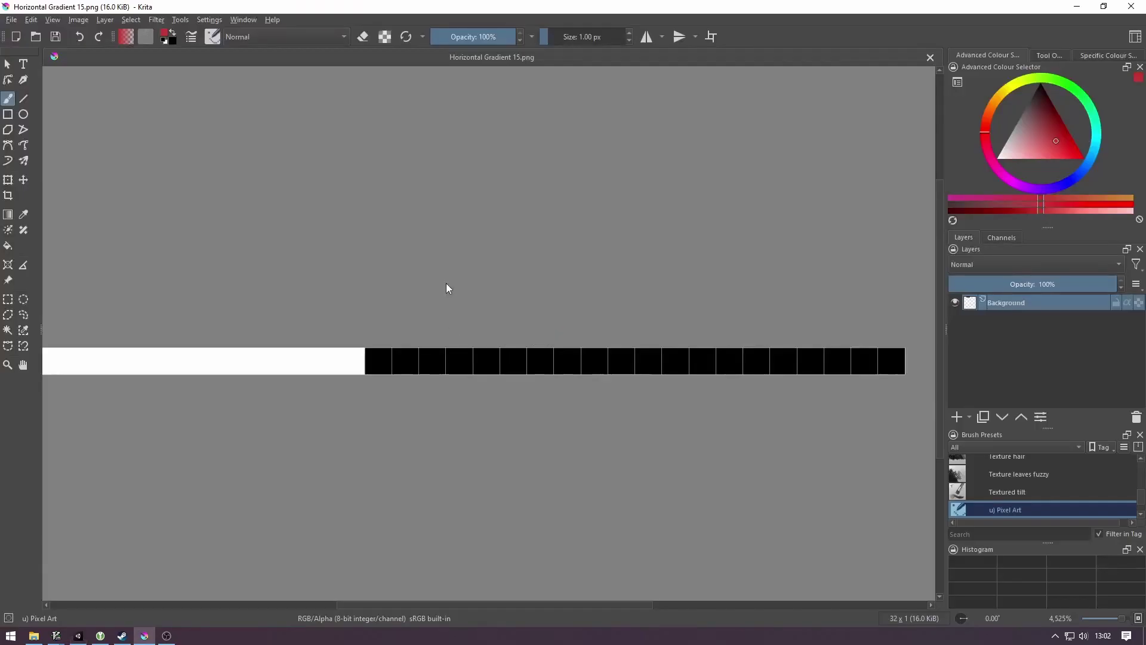
left_click_drag(445, 287, 446, 287)
left_click(496, 321)
scroll(478, 363, "down", 3)
scroll(619, 432, "up", 2)
scroll(565, 382, "up", 3)
middle_click_drag(357, 229, 466, 207)
Paint red over the blue gradient cells, undo it, and export the image as PNG.
left_click(1064, 145)
scroll(609, 281, "up", 2)
left_click_drag(439, 345, 672, 345)
key("ctrl+z")
key("ctrl+s")
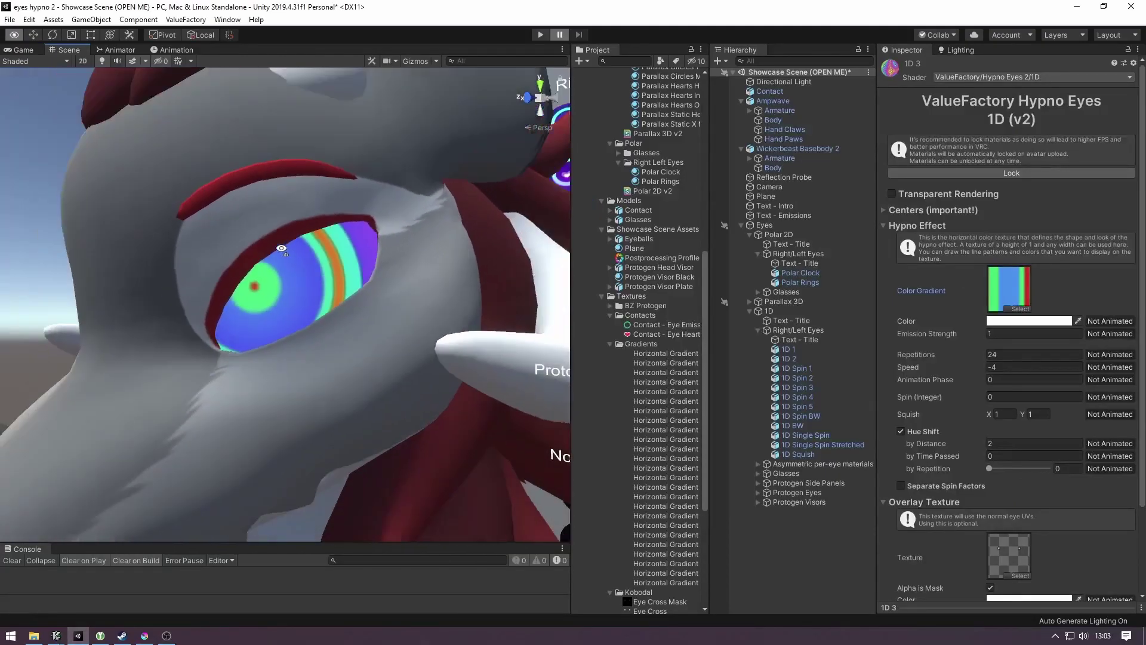
left_click_drag(340, 241, 351, 301, "alt")
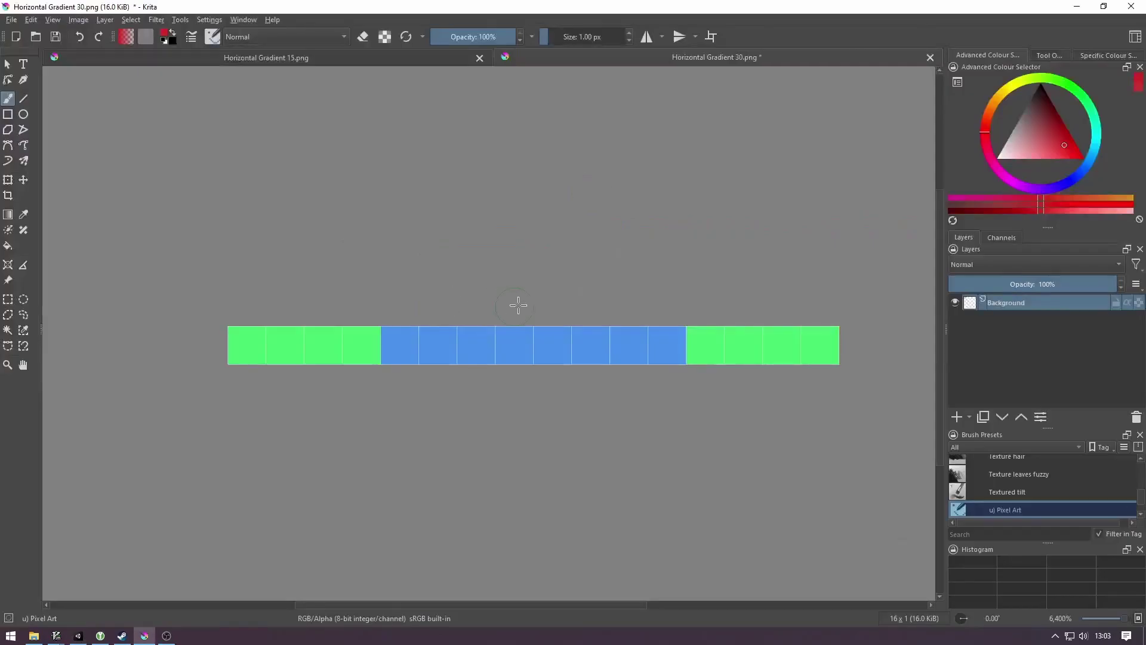
key("ctrl+s")
key("Return")
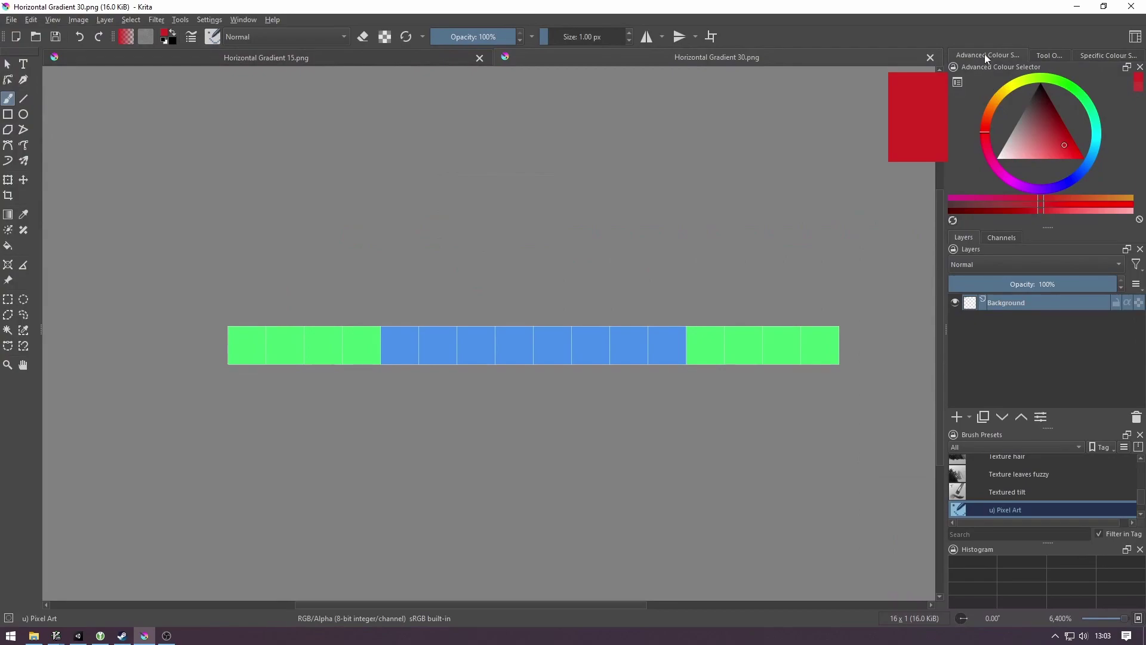
Paint three more cells black, re-export the PNG and return to Unity.
key("d")
left_click_drag(509, 335, 604, 331)
key("ctrl+s")
key("Return")
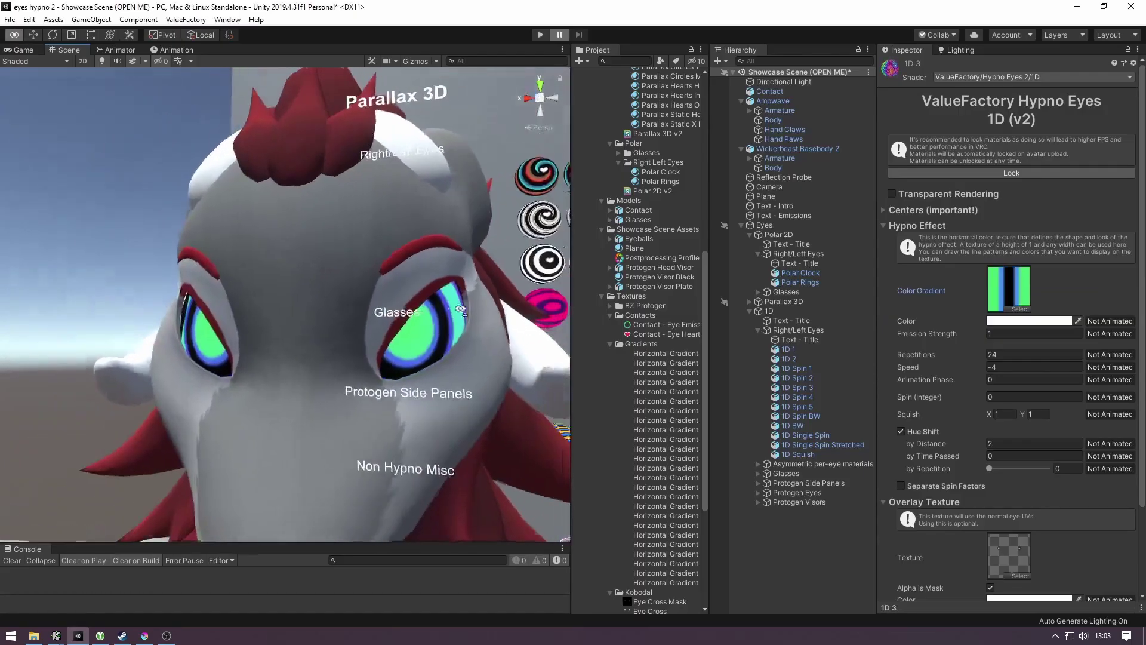
right_click_drag(460, 310, 405, 314)
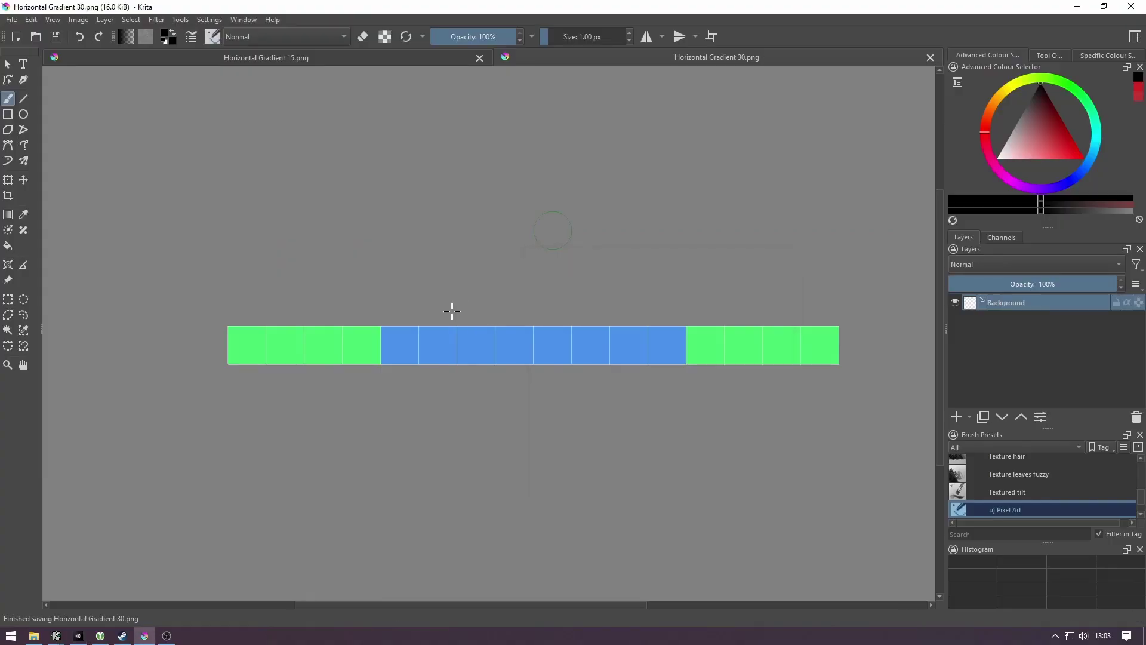
key("alt+Tab")
scroll(638, 251, "up", 10)
Set Parallax Circles 2's Background Gradient to a Horizontal Gradient texture via Select Texture.
left_click(637, 122)
scroll(1017, 312, "down", 5)
scroll(1012, 443, "down", 3)
mouse_move(468, 297)
right_mouse_down()
mouse_move(323, 311)
mouse_move(376, 309)
right_mouse_up()
left_click(1021, 368)
left_click_drag(564, 235, 880, 240)
key("Up")
key("Up")
key("Up")
key("Up")
key("Up")
key("Up")
key("Up")
key("Up")
key("Up")
key("Return")
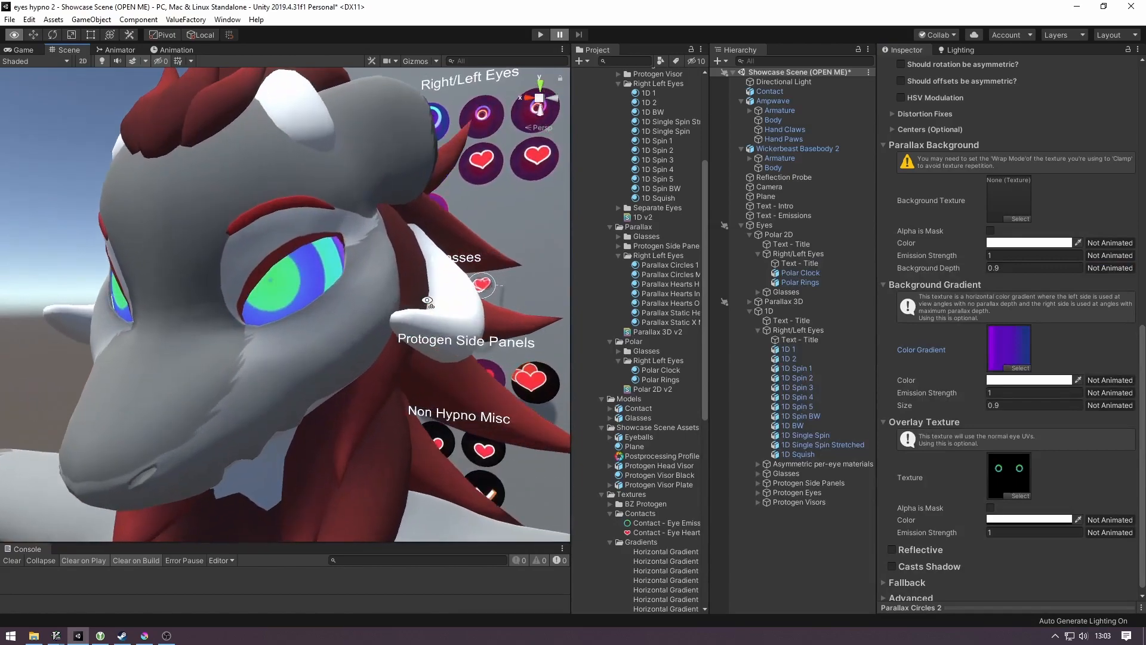